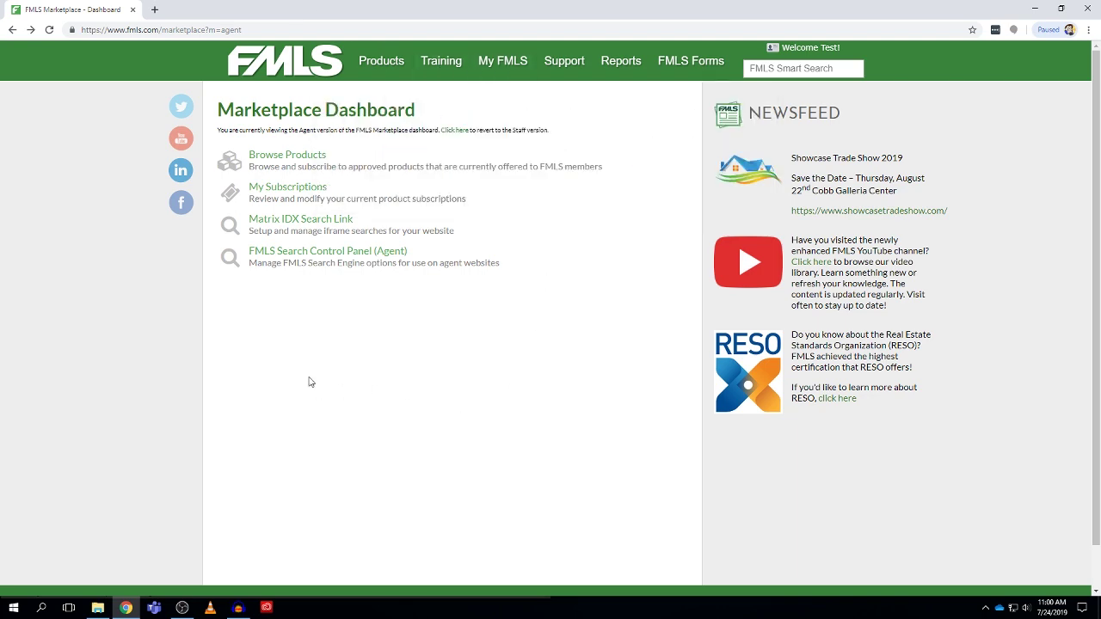
Search the Marketplace product list for idx and view the details of the DaknoIDX product
left_click(286, 155)
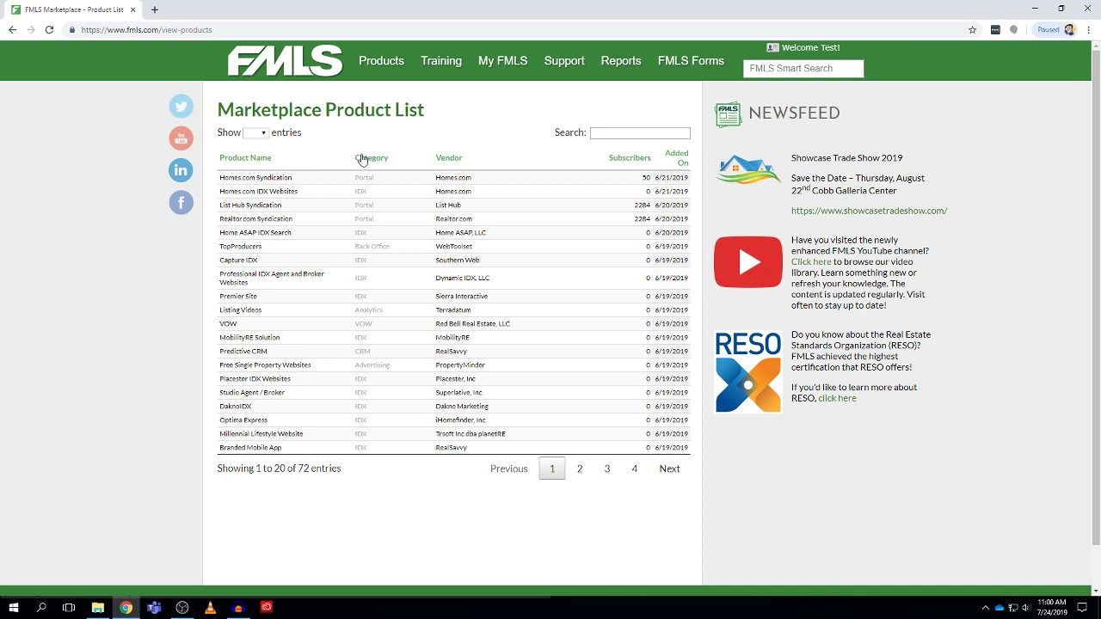
left_click(608, 132)
type("id")
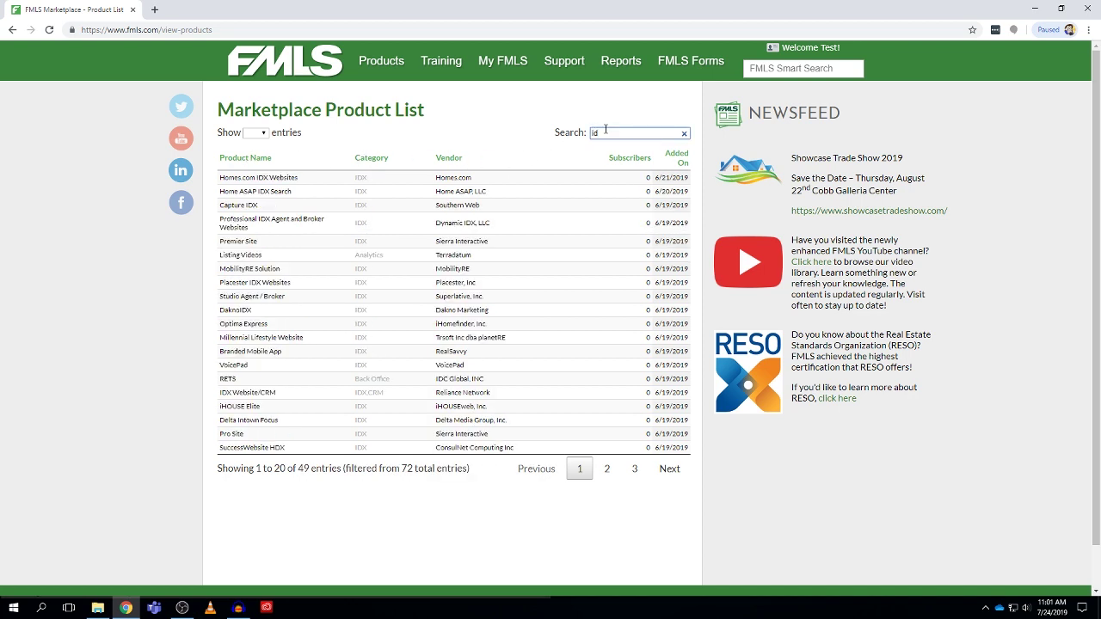
type("x")
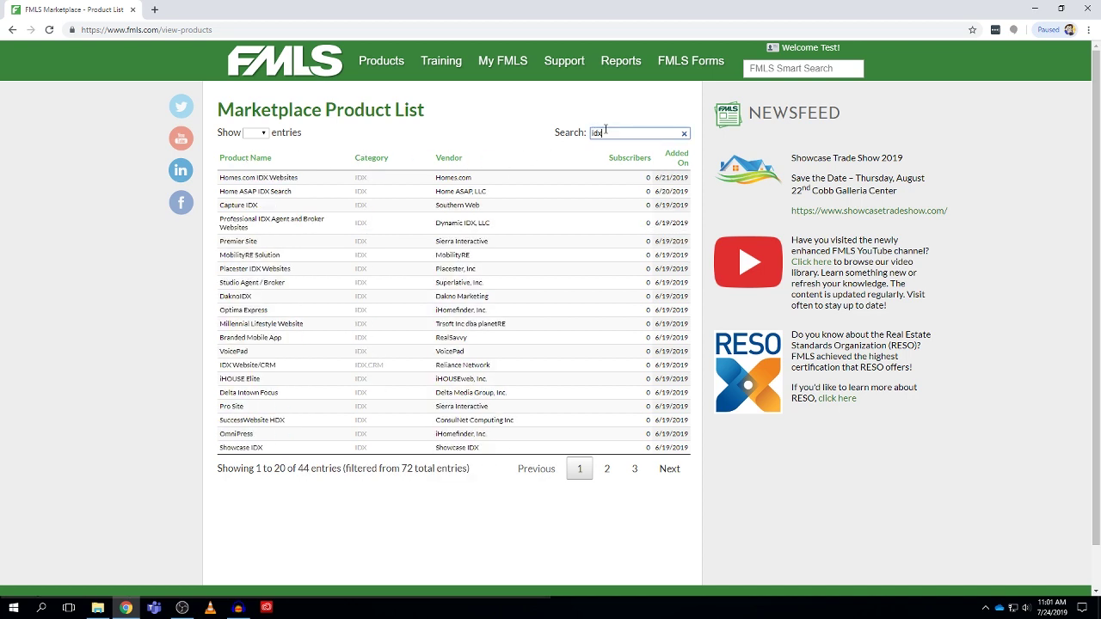
left_click(236, 298)
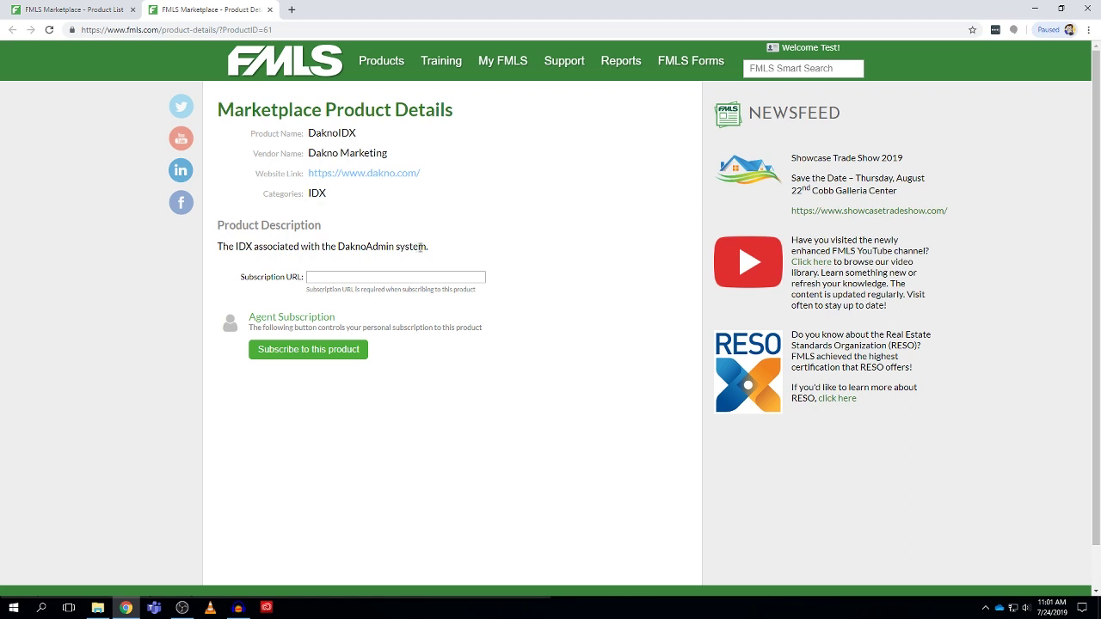
Fill in test.com as the DaknoIDX subscription URL, but close the product details without subscribing
left_click(381, 276)
type("test.com")
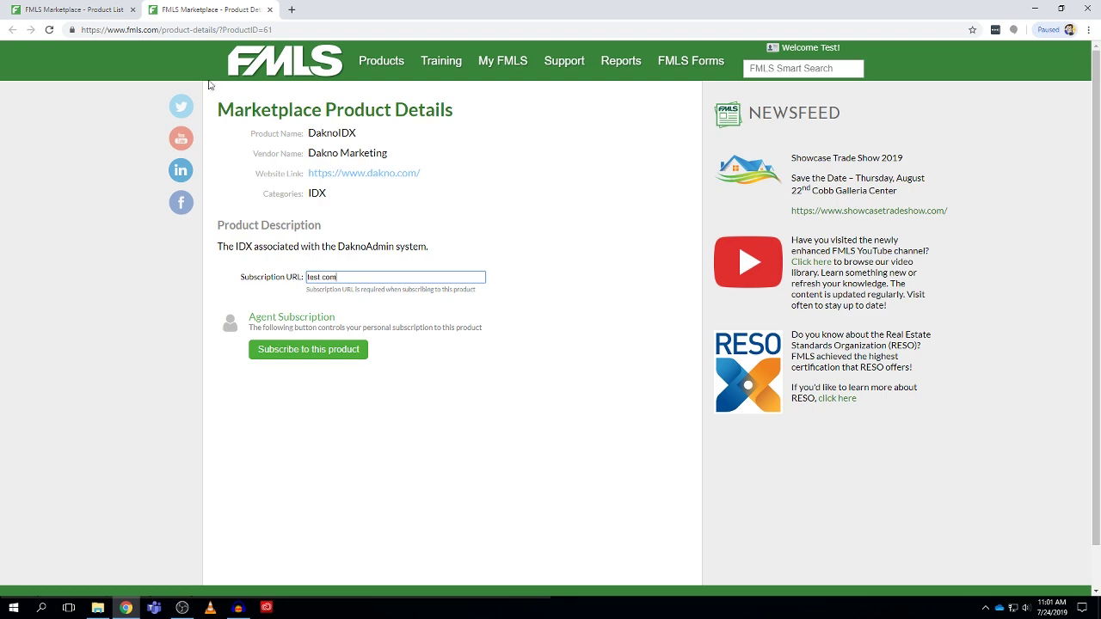
left_click(269, 9)
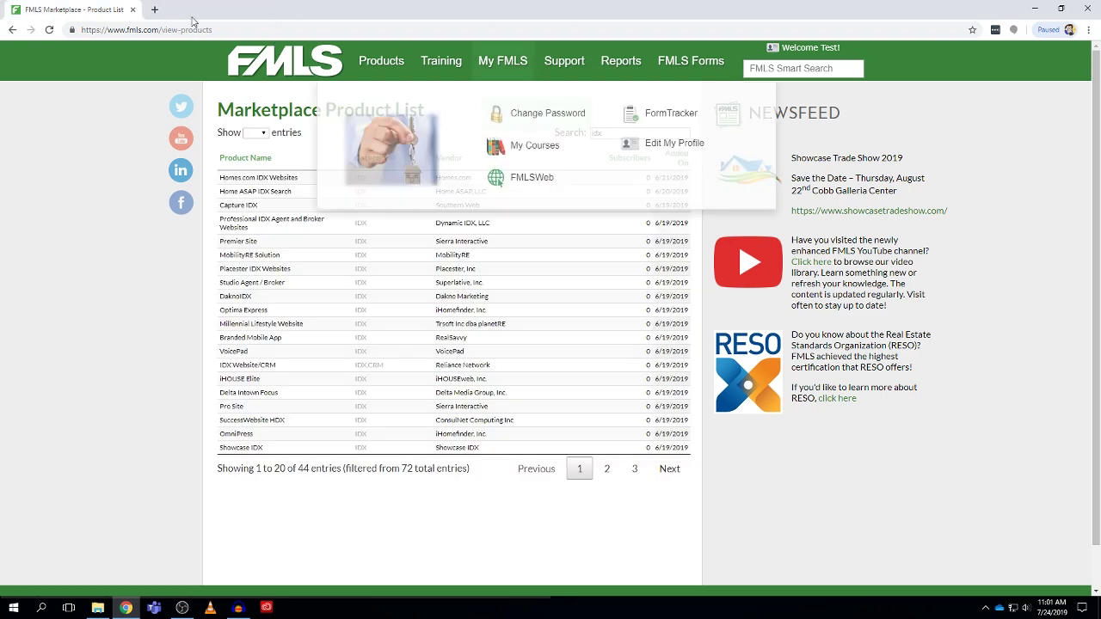
Review the agent's current product subscriptions from the Marketplace dashboard
left_click(12, 29)
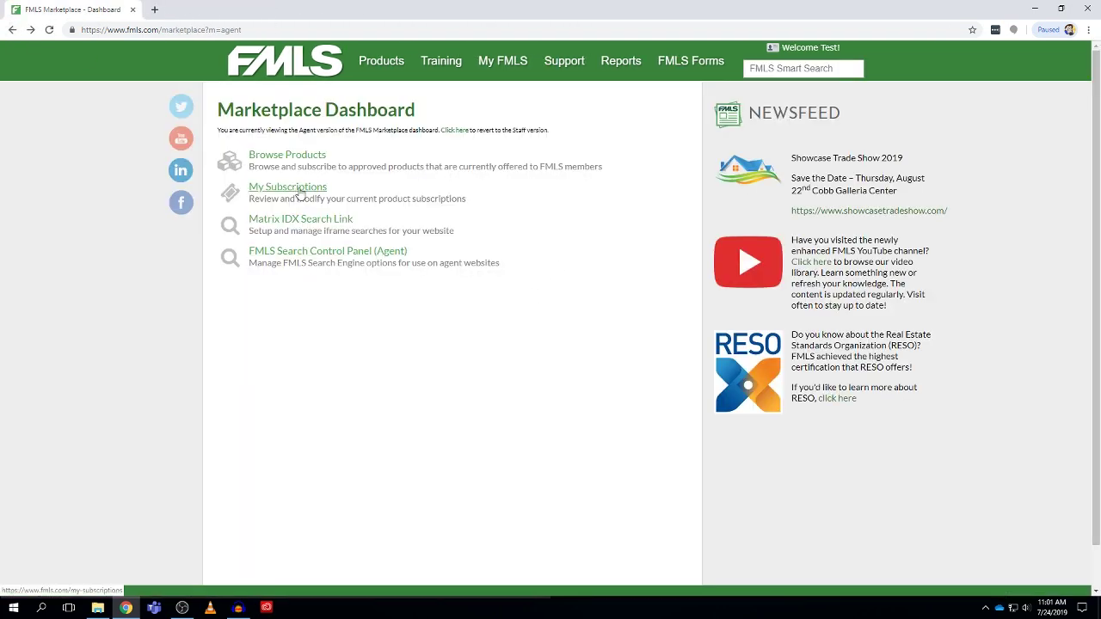
left_click(300, 191)
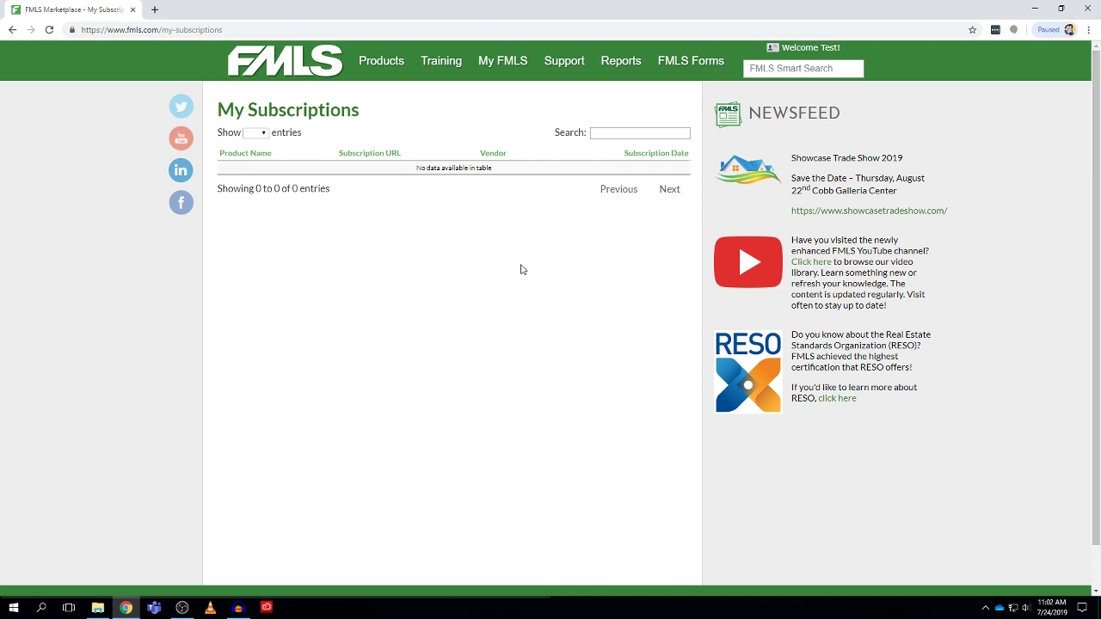
left_click(13, 31)
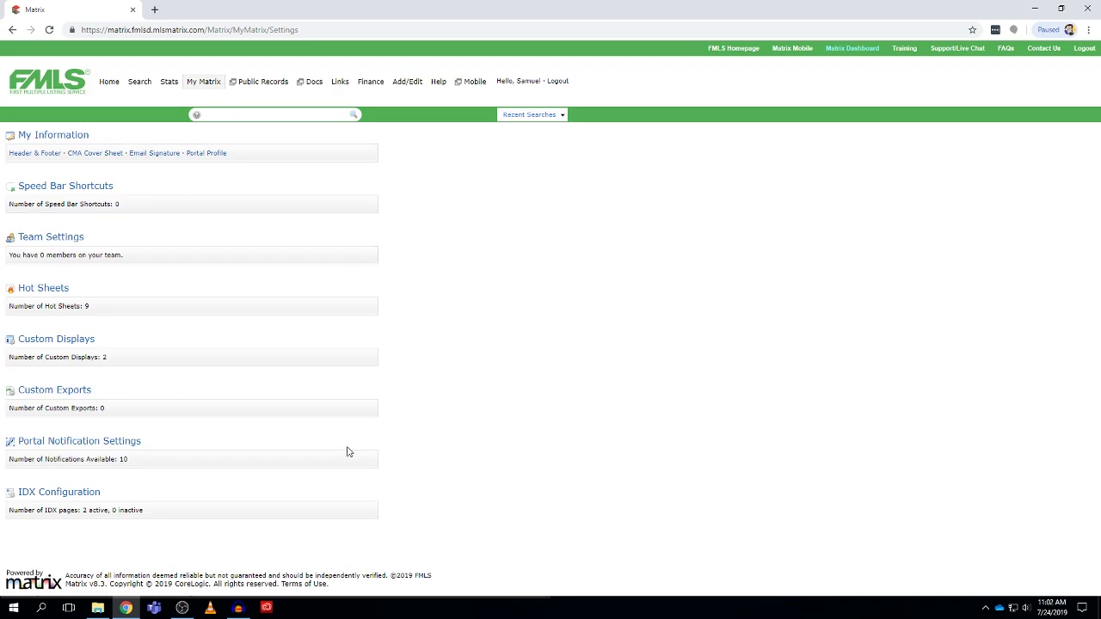
Start a new IDX page in the IDX Configuration and name it "This is an idx page"
left_click(49, 498)
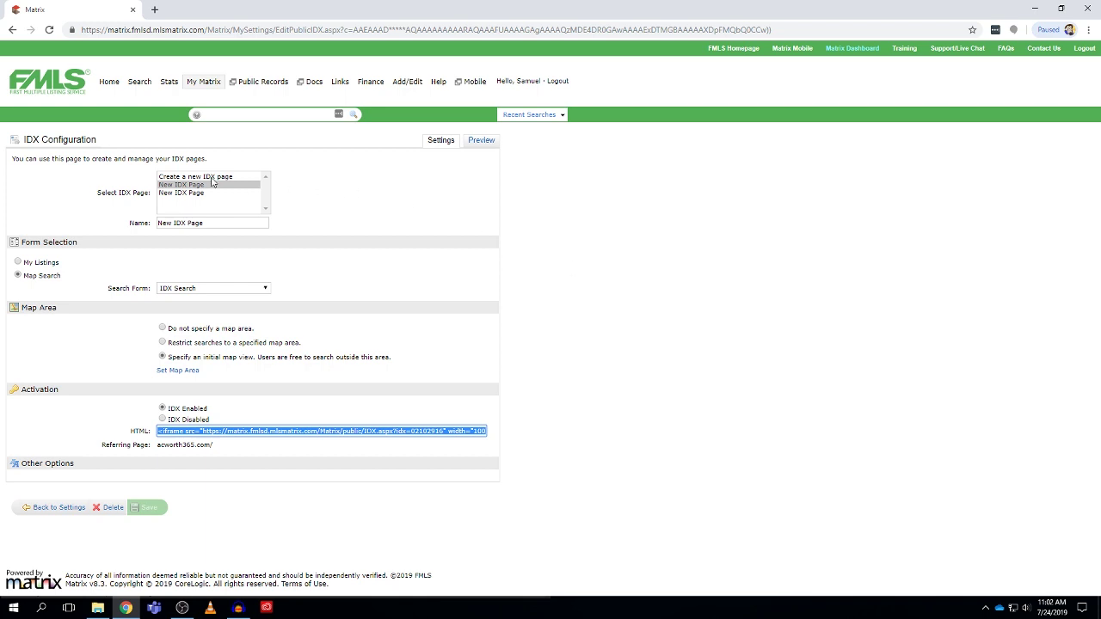
left_click(185, 178)
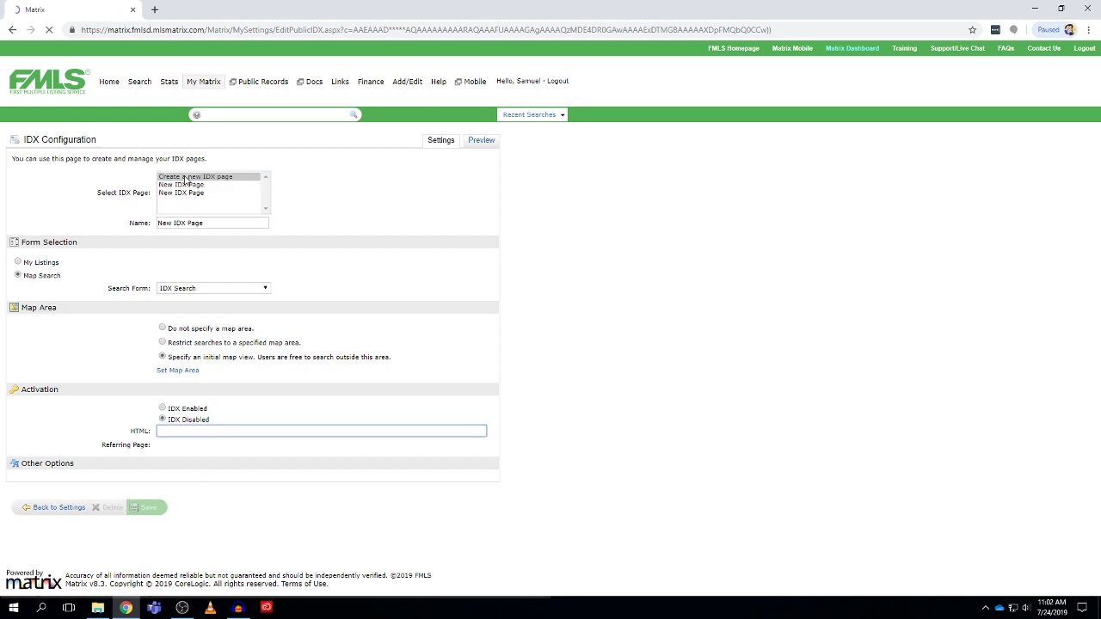
double_click(203, 222)
key("BackSpace")
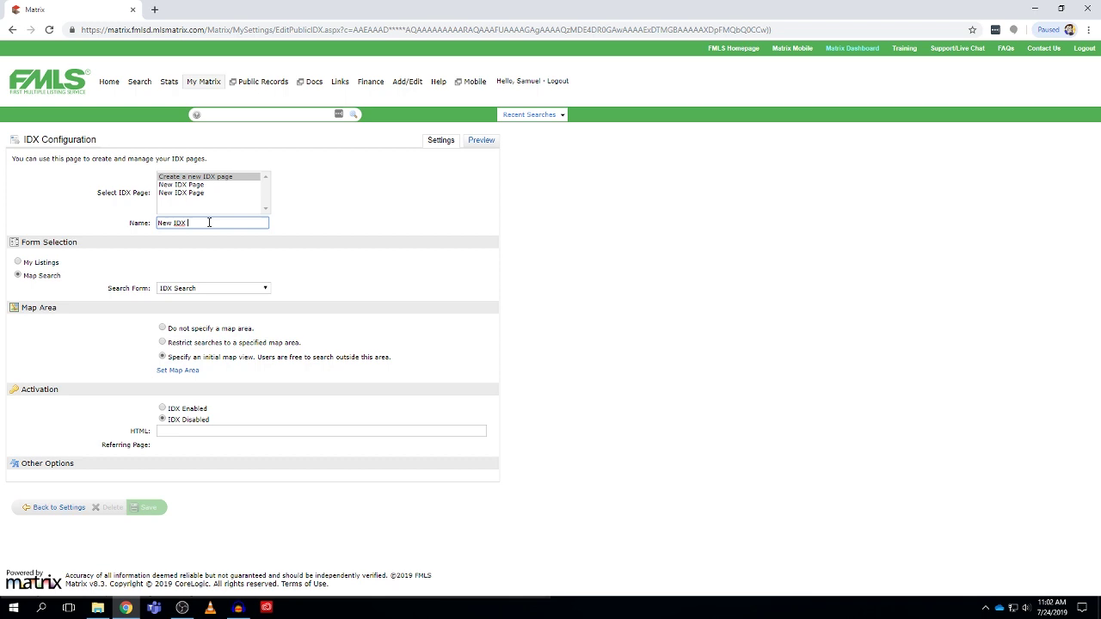
key("BackSpace")
key("BackSpace")
key("BackSpace")
key("BackSpace")
key("BackSpace")
key("BackSpace")
key("BackSpace")
key("BackSpace")
type("This")
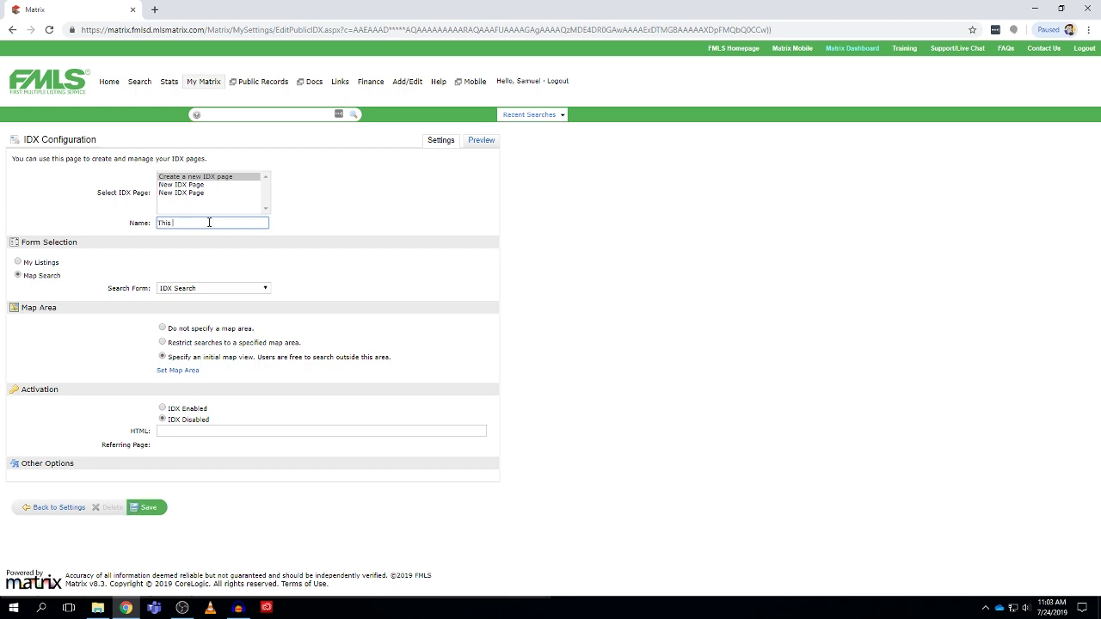
type(" is an idx page")
Save the new page with IDX enabled and copy its HTML iframe code
left_click(162, 409)
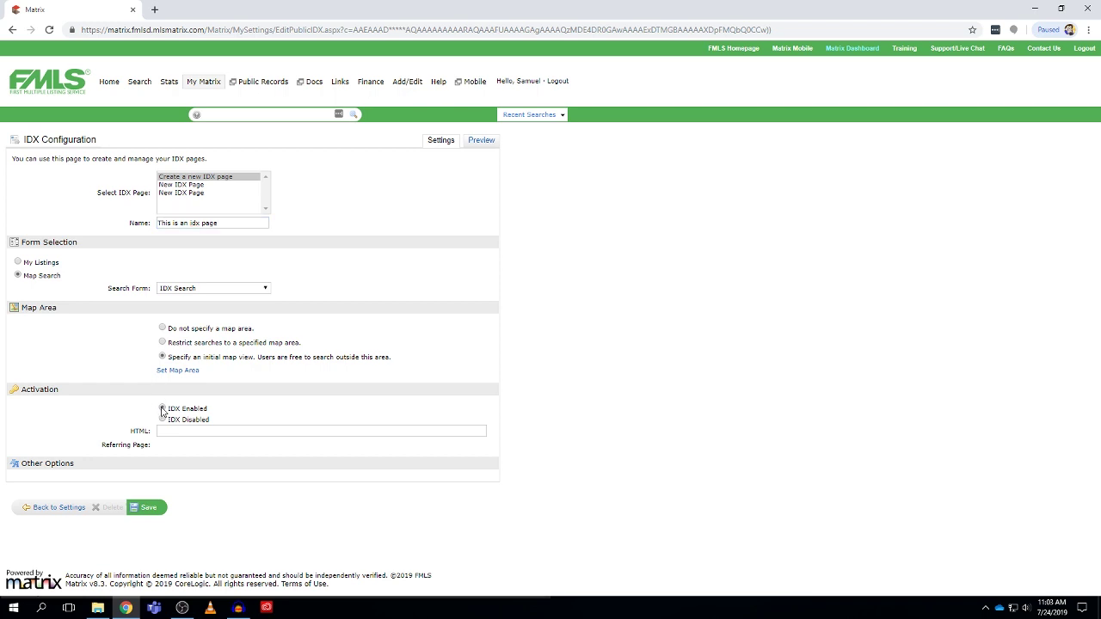
left_click(146, 507)
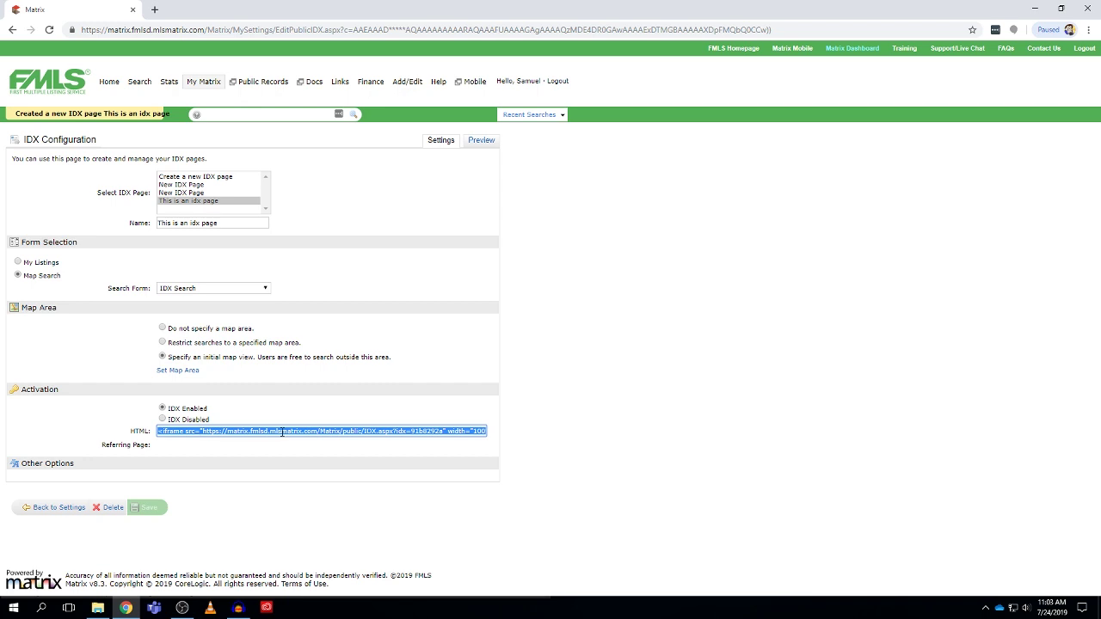
right_click(205, 435)
left_click(217, 441)
Return to the Marketplace dashboard and open the FMLS Search Control Panel (Agent)
left_click(12, 30)
left_click(12, 30)
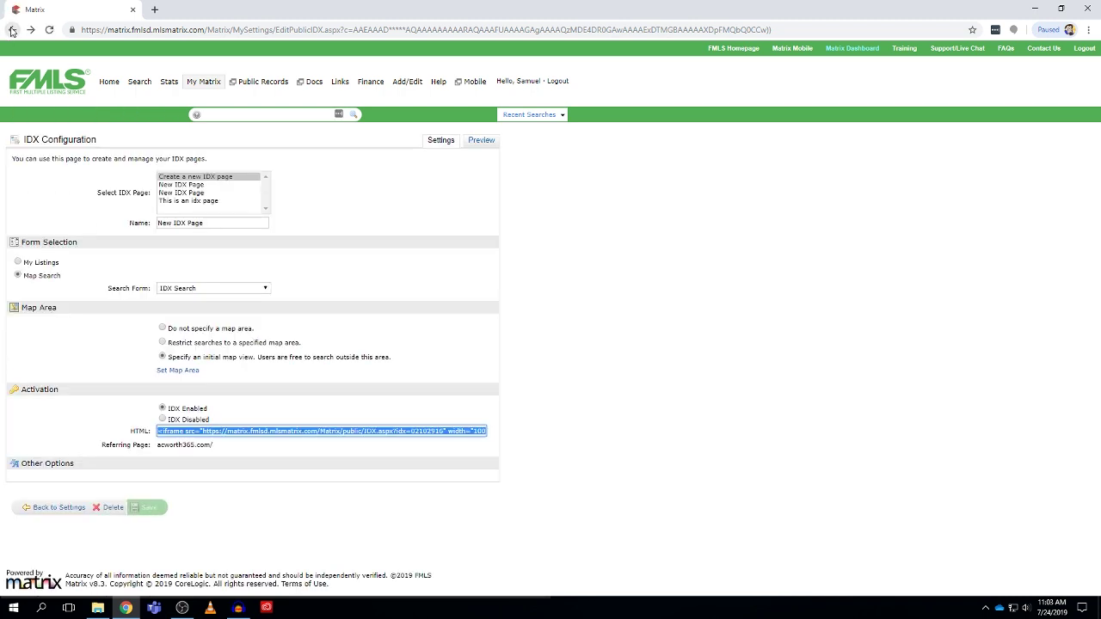
left_click(12, 30)
left_click(12, 30)
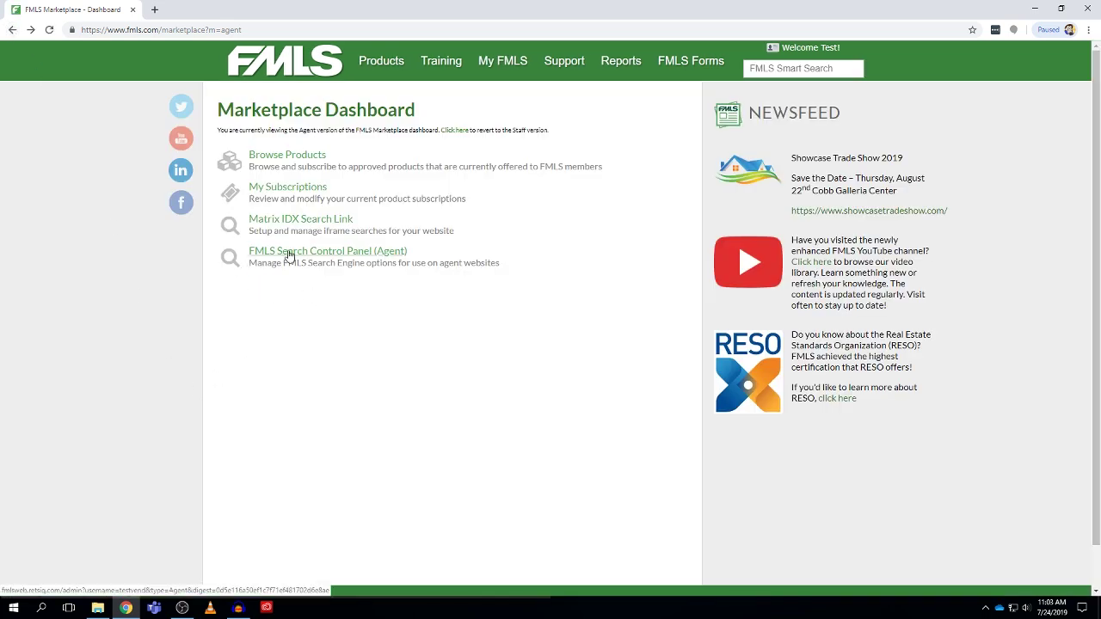
left_click(287, 251)
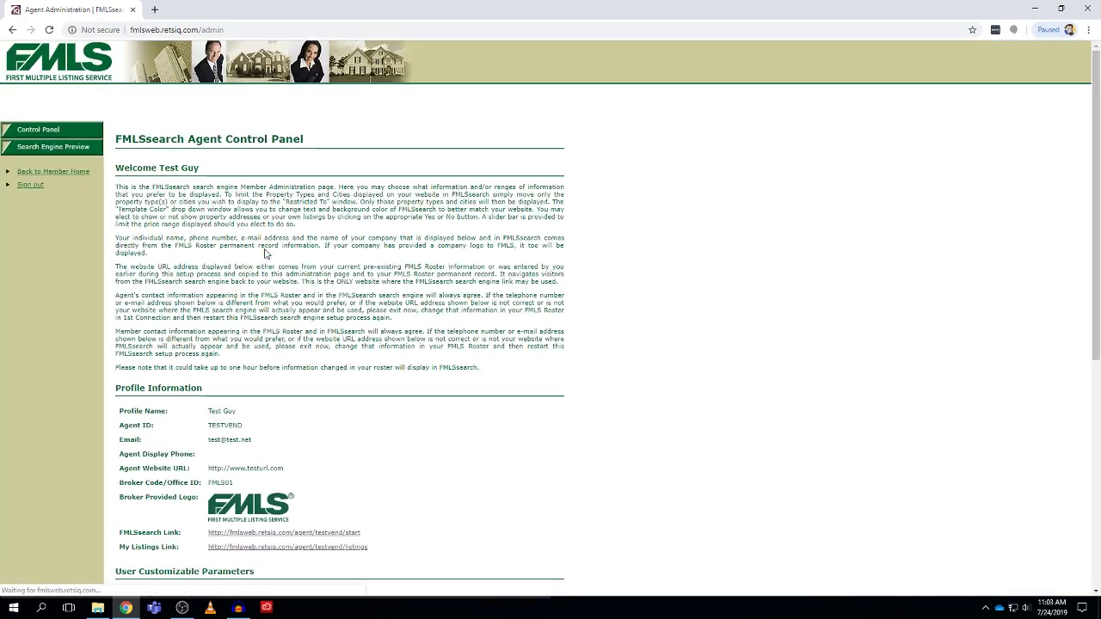
Examine the FMLSsearch link, profile information and user customizable parameters in the agent control panel
scroll(401, 304, "down", 1)
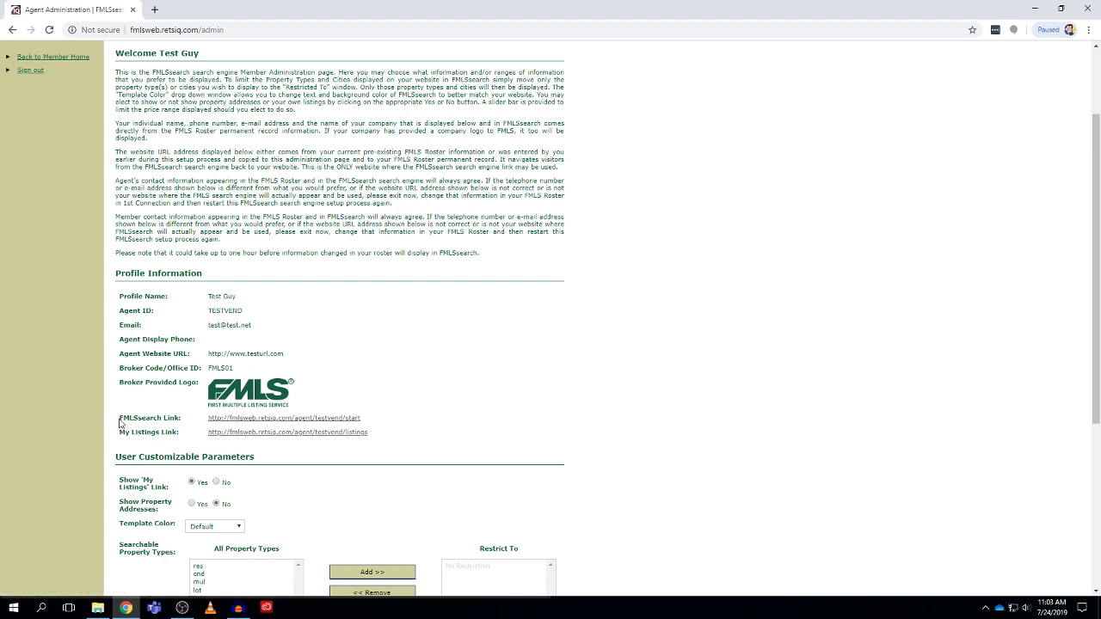
left_click_drag(210, 420, 293, 419)
scroll(379, 434, "down", 2)
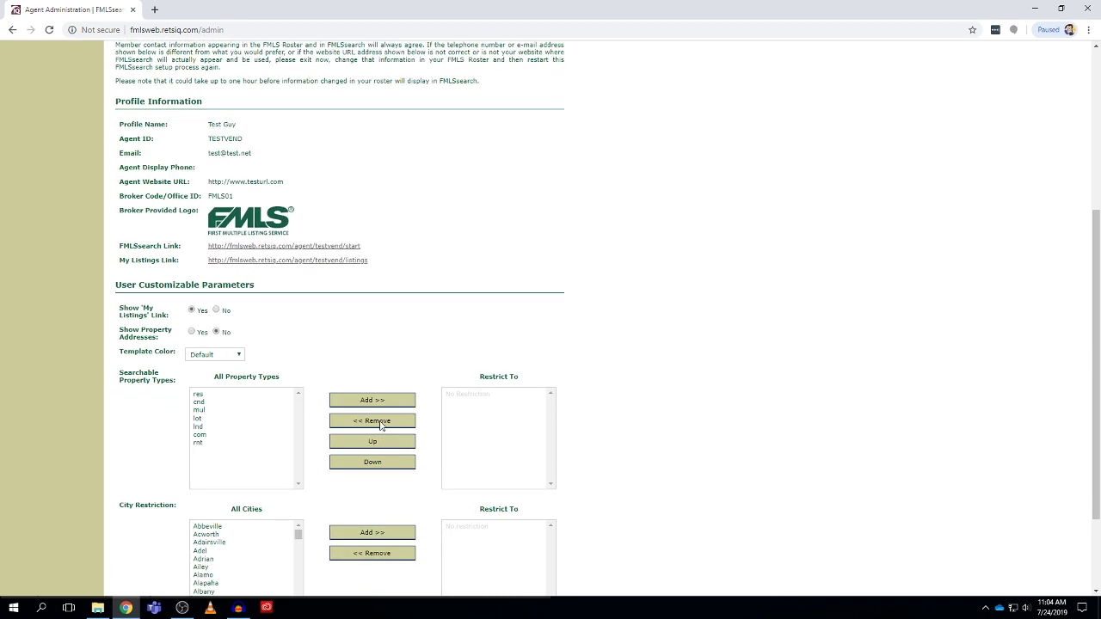
scroll(516, 336, "down", 2)
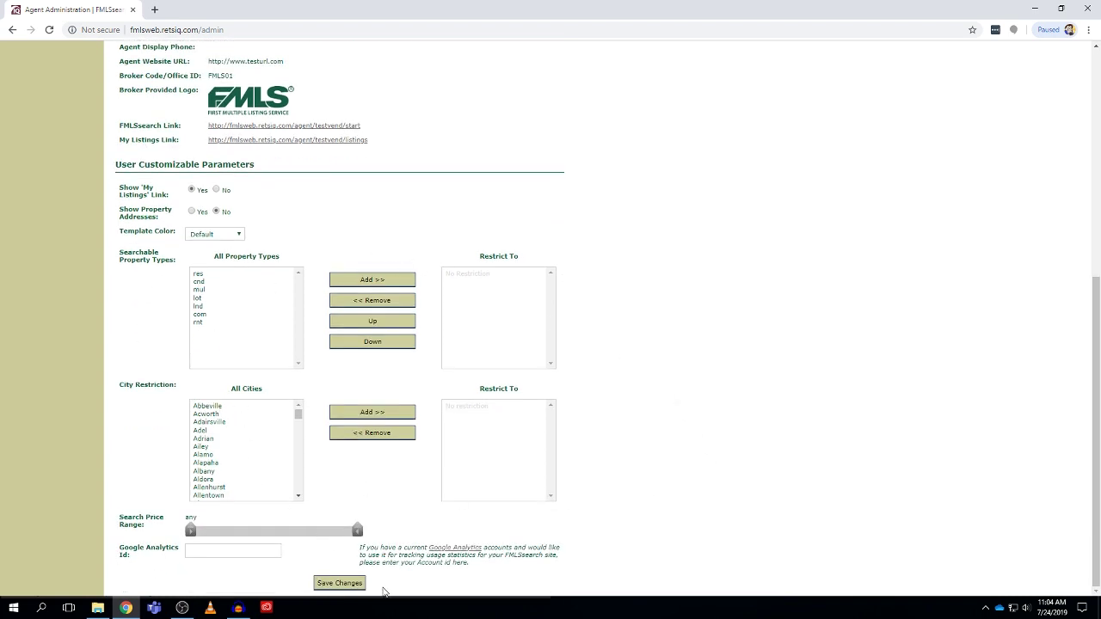
scroll(760, 381, "up", 1)
scroll(739, 364, "up", 2)
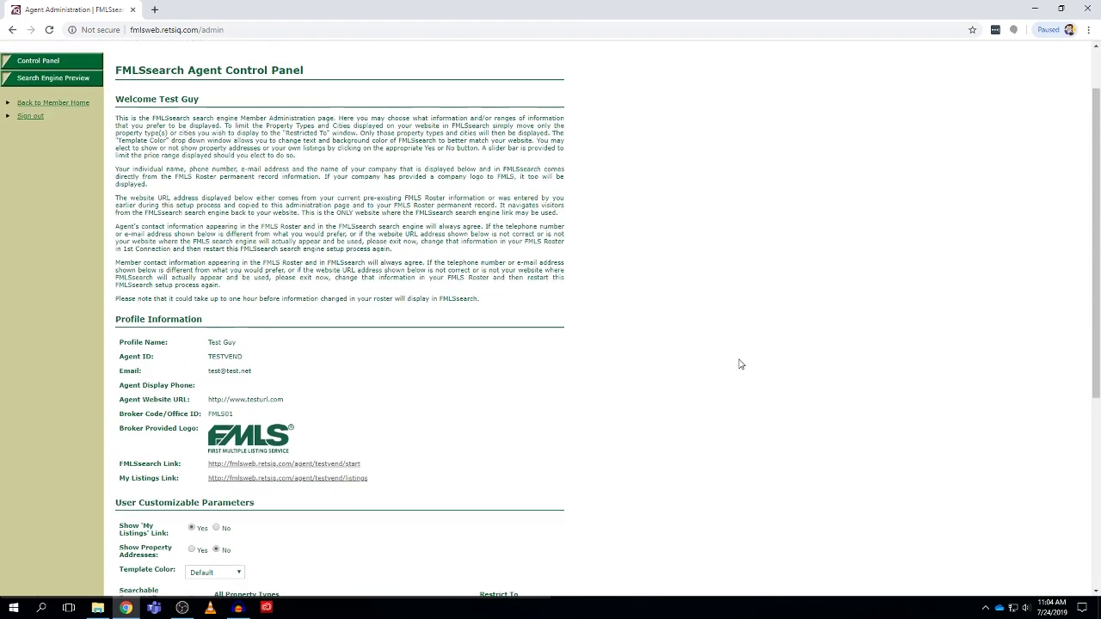
Return to the Marketplace dashboard and show the available Support options
left_click(11, 30)
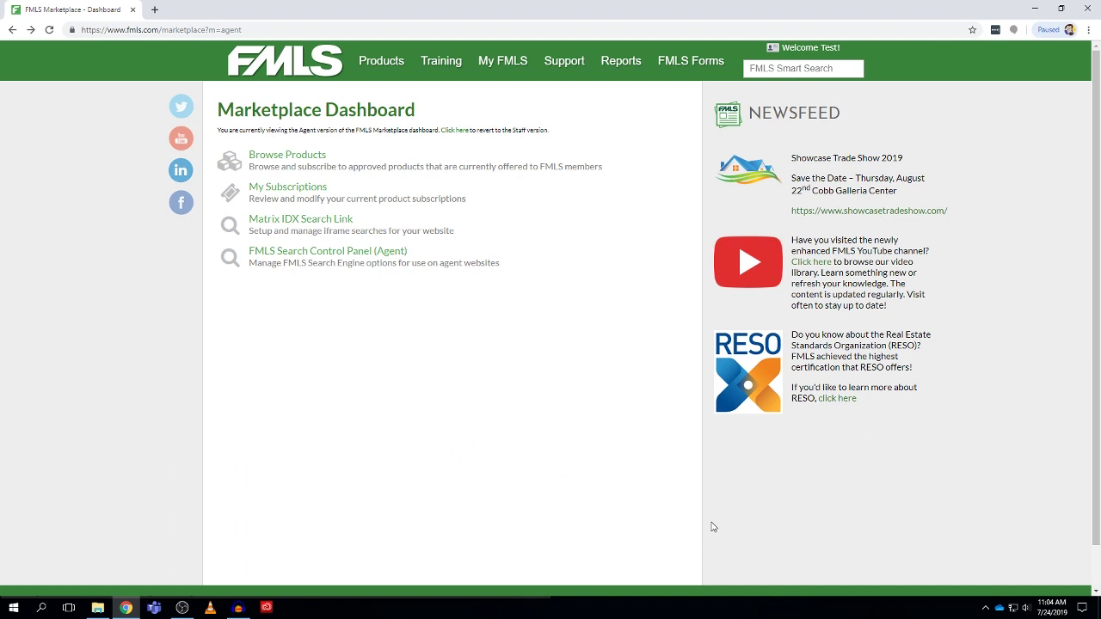
mouse_move(564, 65)
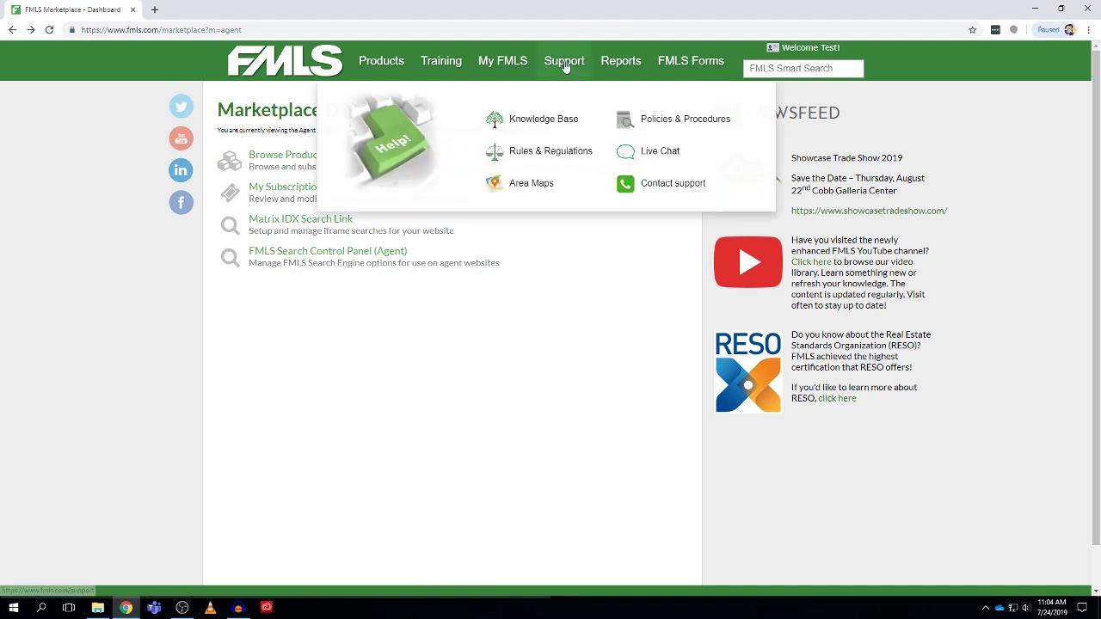